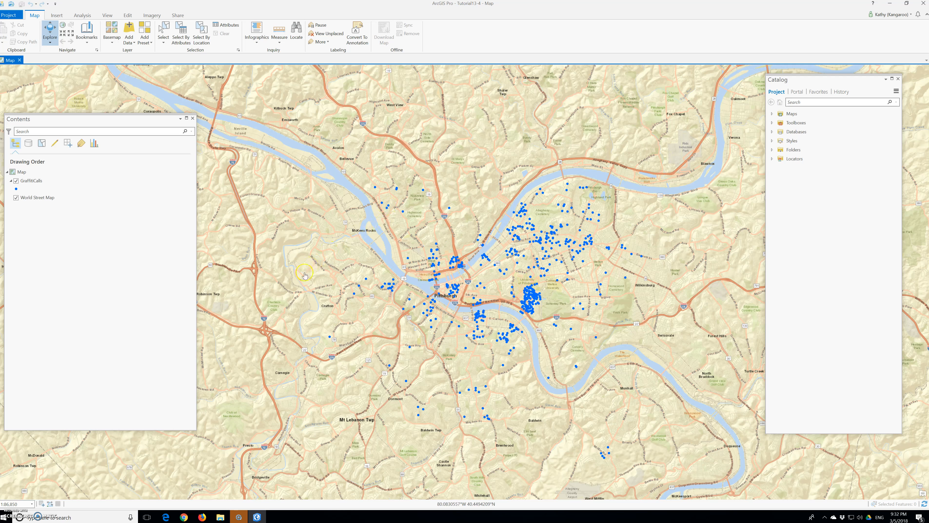
- Open the attribute table of the GraffitiCalls layer and close the Catalog pane
click(33, 181)
right_click(36, 181)
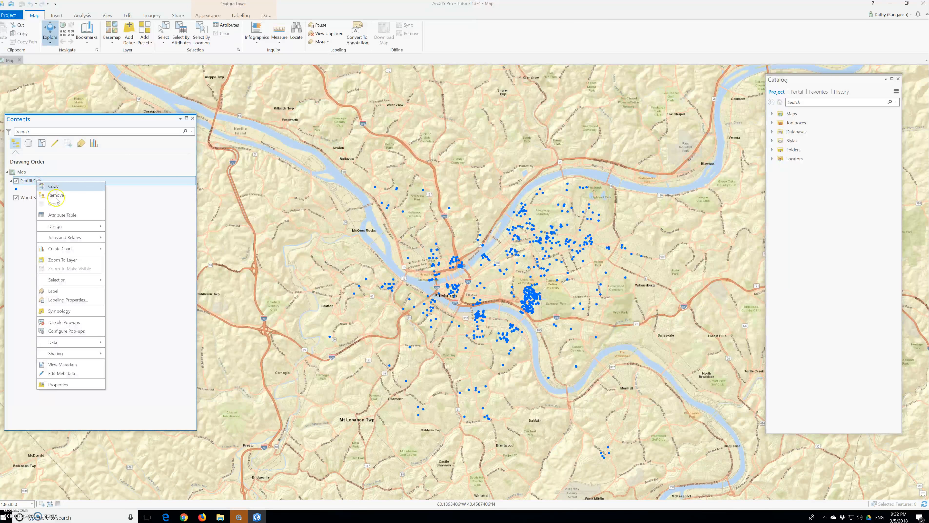
click(66, 217)
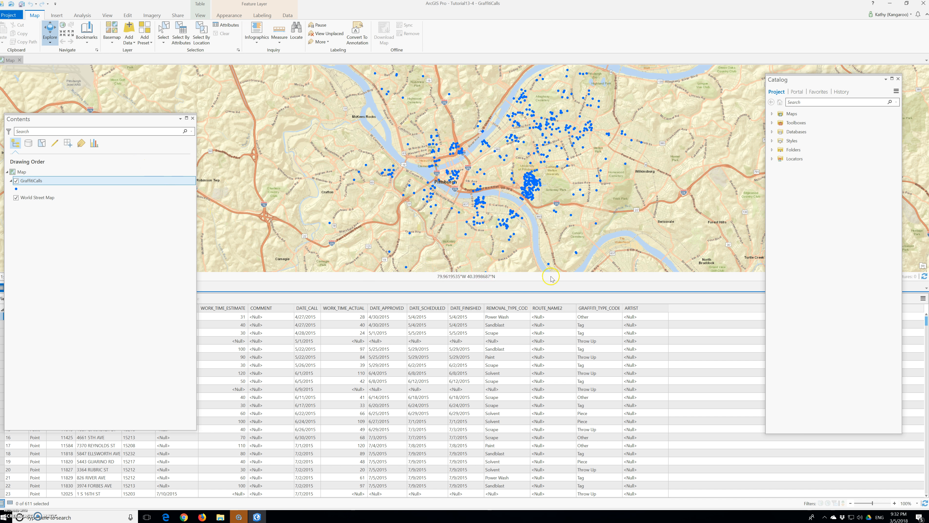
click(897, 80)
- Open the Fields view for GraffitiCalls and compare its field list with the attribute table, keeping the Contents pane out of the way
click(923, 298)
click(902, 325)
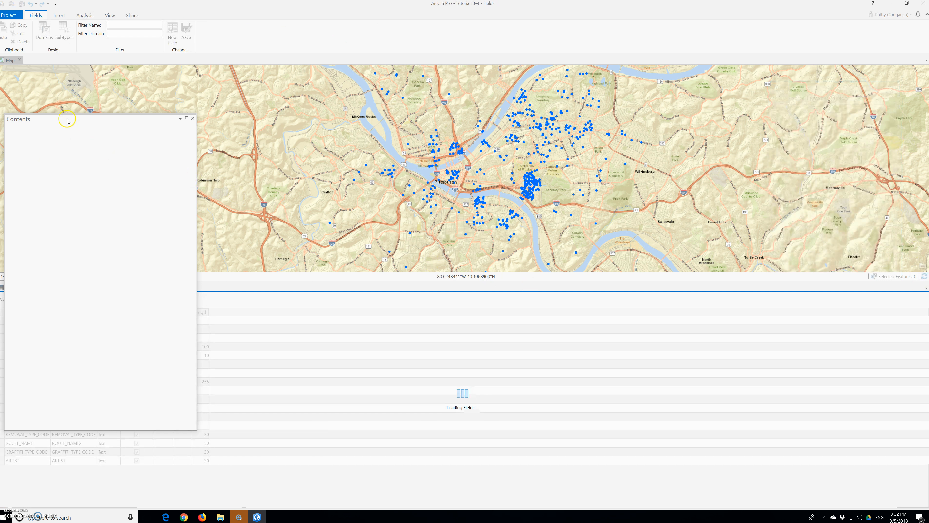
drag(70, 121, 527, 144)
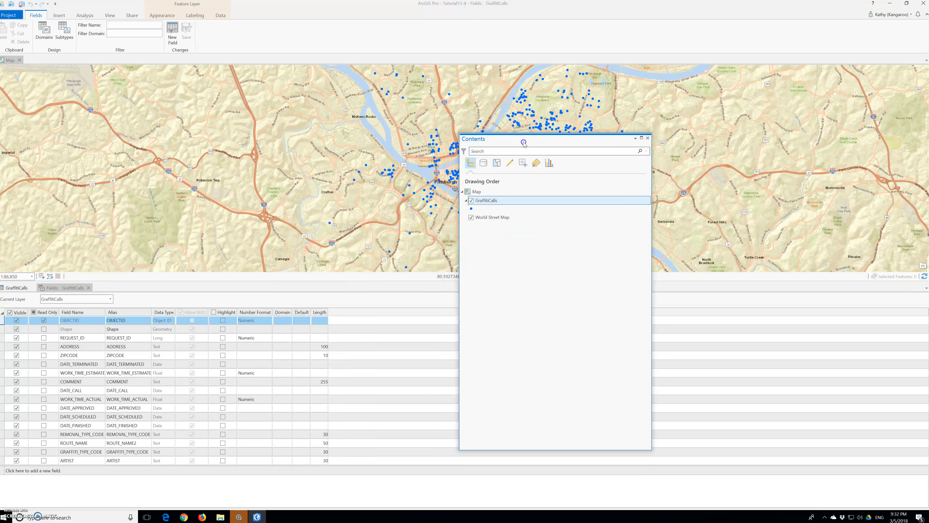
click(286, 319)
click(25, 289)
drag(546, 141, 672, 141)
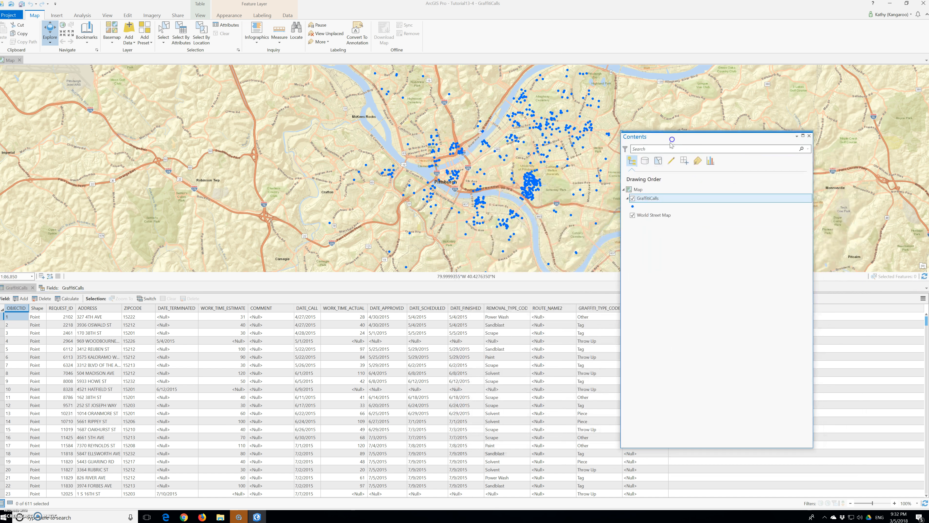
click(55, 289)
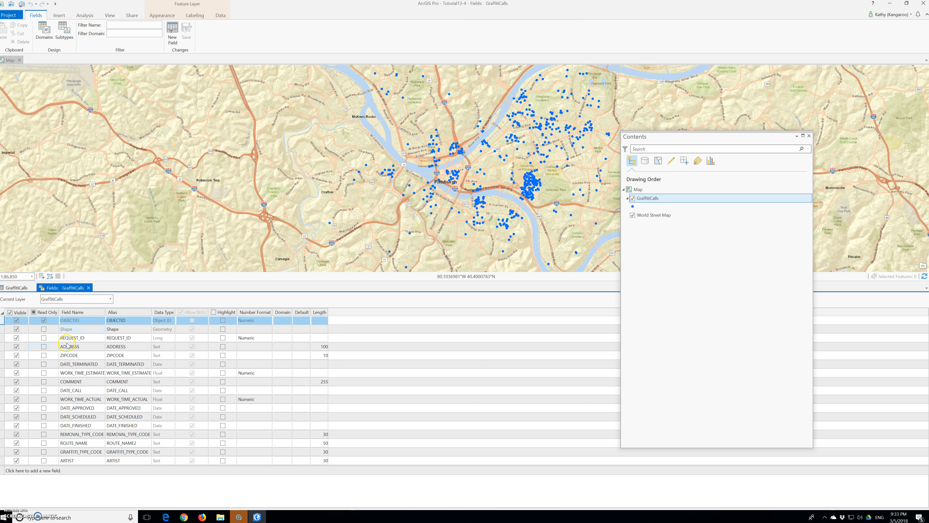
click(43, 471)
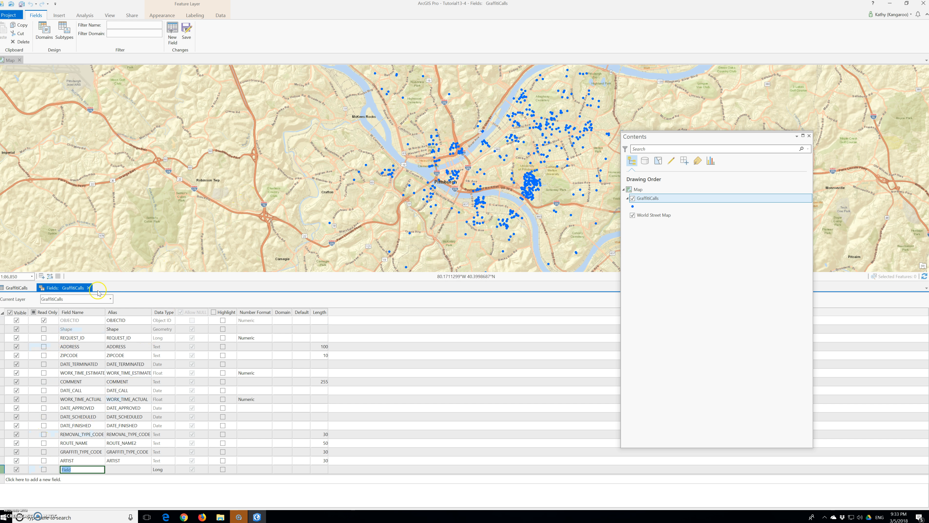
click(89, 289)
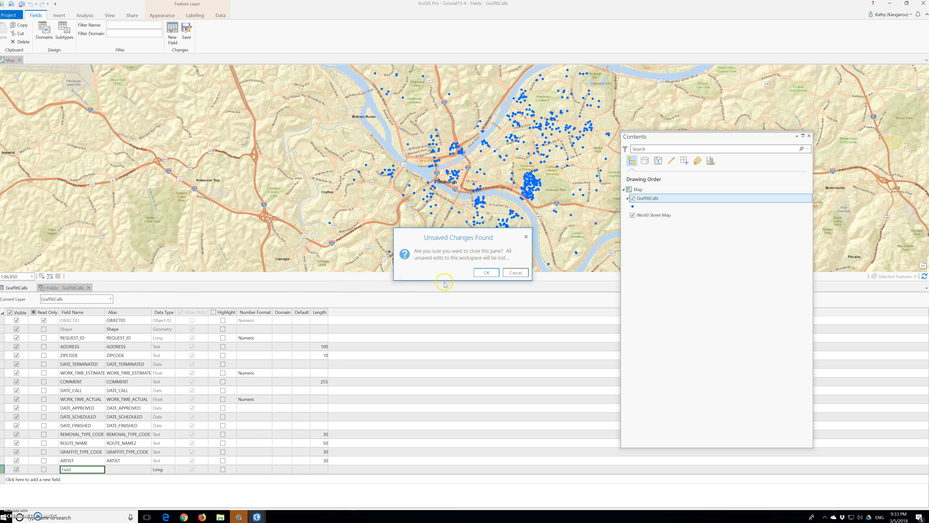
click(485, 273)
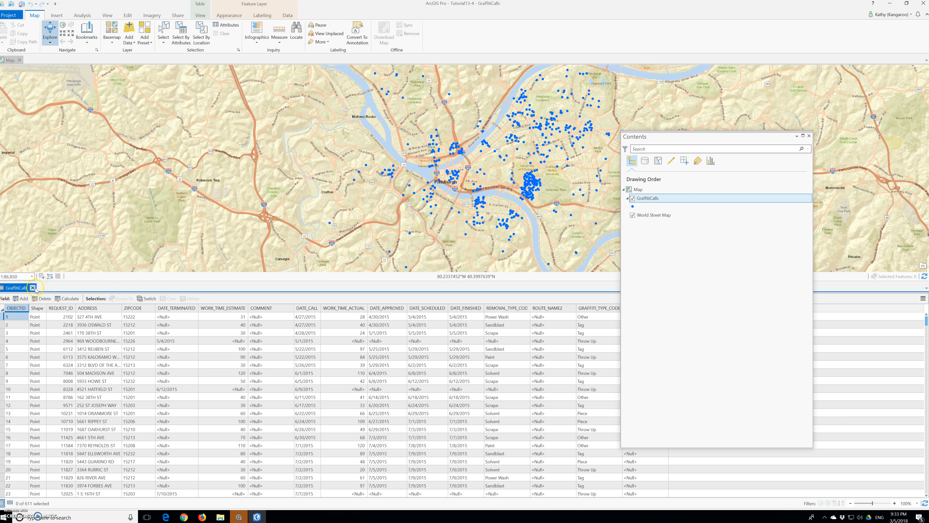
- Replace the attribute table with the Domains view of the GraffitiCalls layer's geodatabase and close the Contents pane
key(ctrl+F4)
right_click(640, 199)
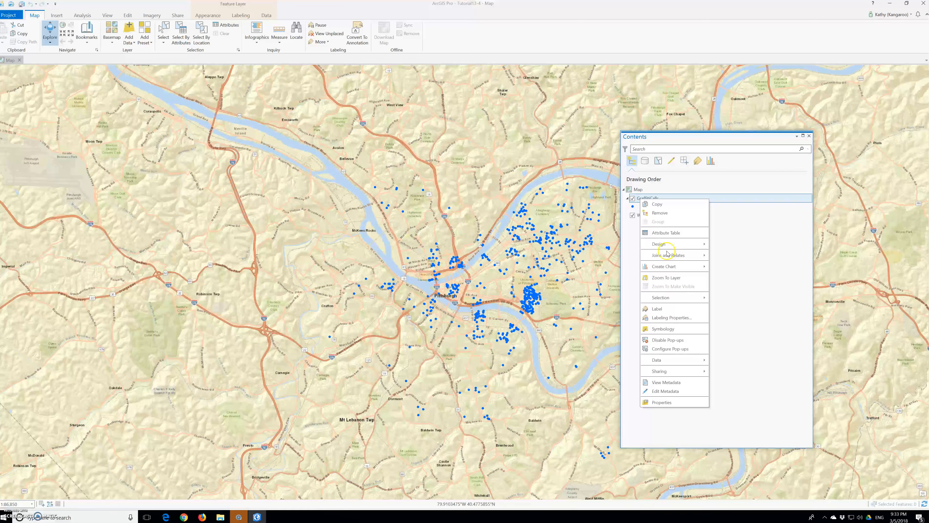
mouse_move(666, 244)
click(729, 246)
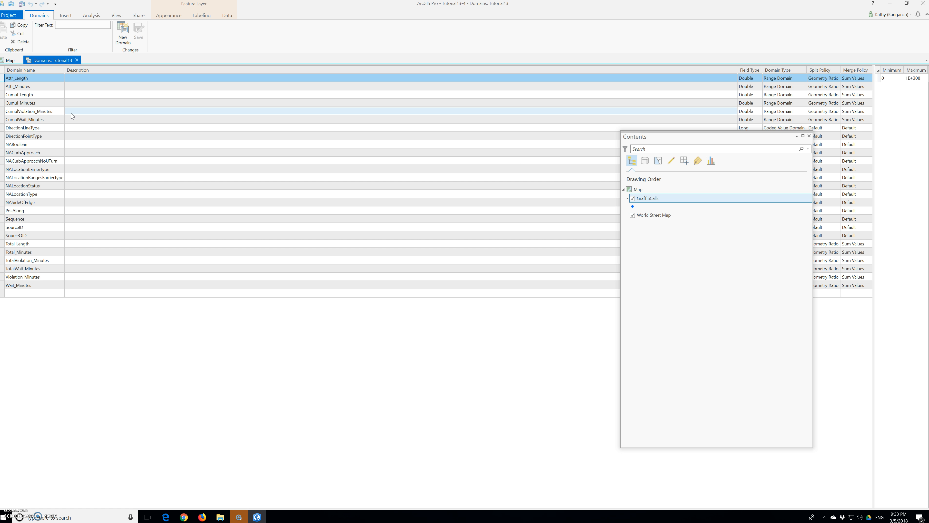
drag(665, 142, 169, 380)
click(295, 384)
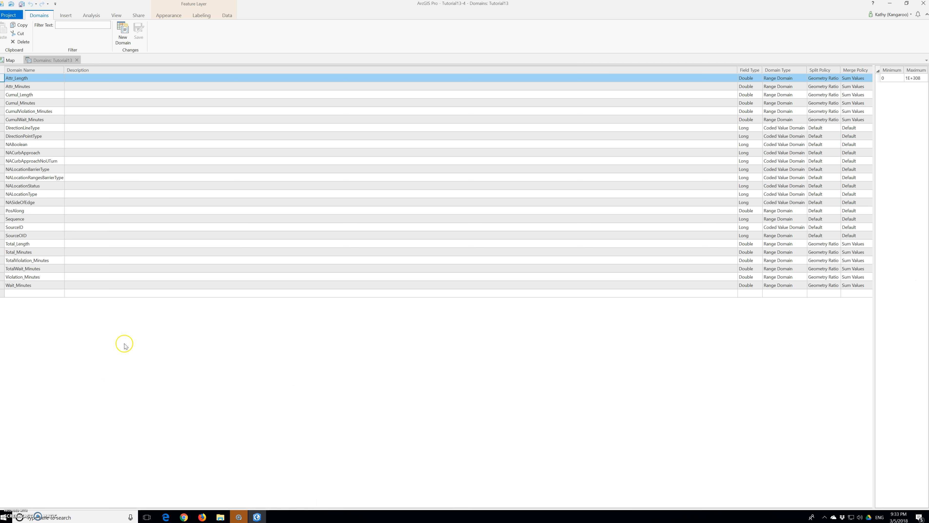
- Add a domain named RemoveType with field type Text, domain type Coded Value Domain, and Default split and merge policies
click(20, 296)
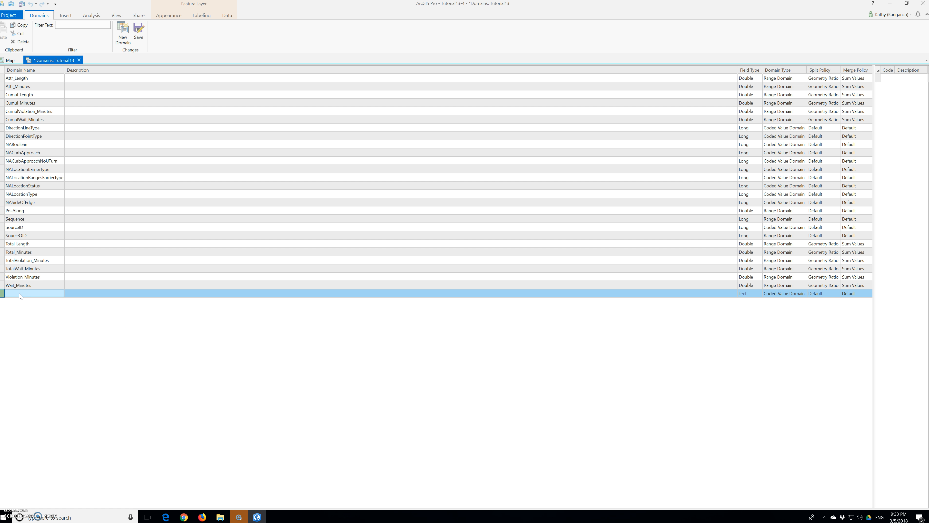
click(19, 293)
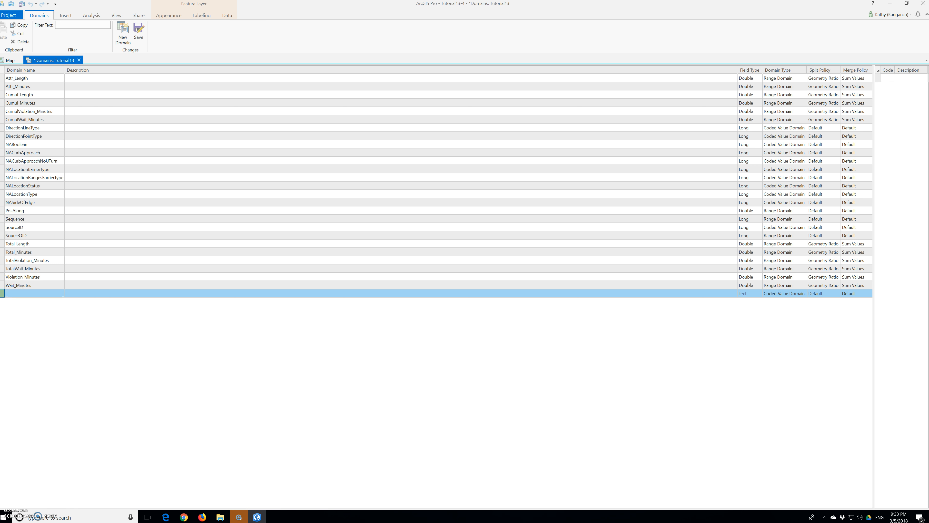
click(13, 295)
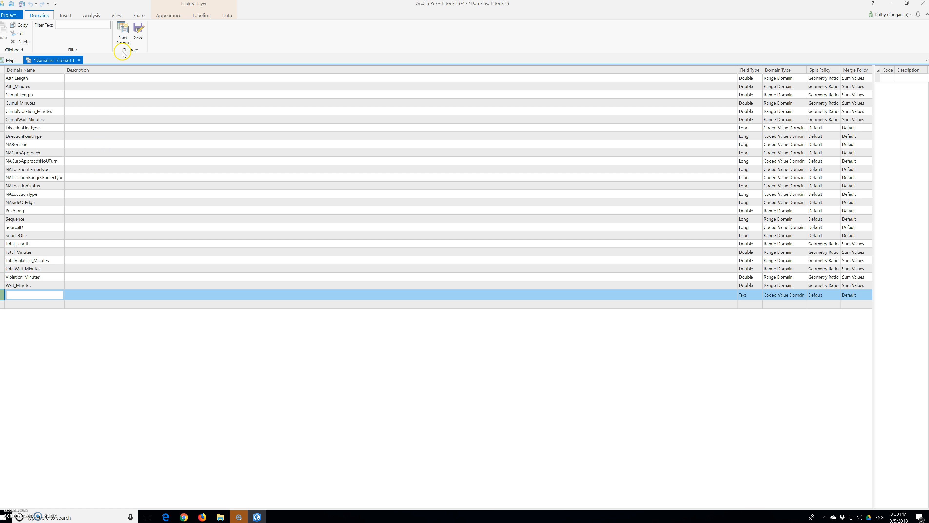
text(RemoveType)
key(Tab)
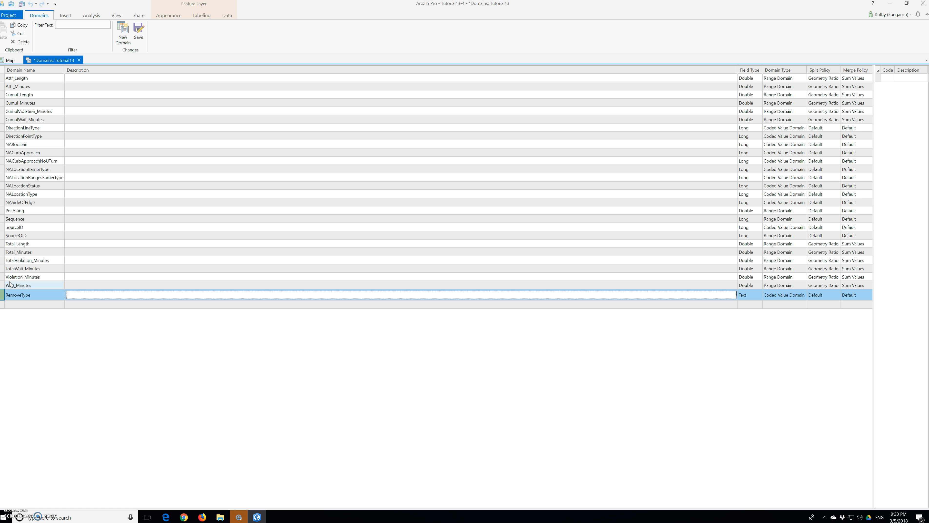
key(Tab)
key(Tab)
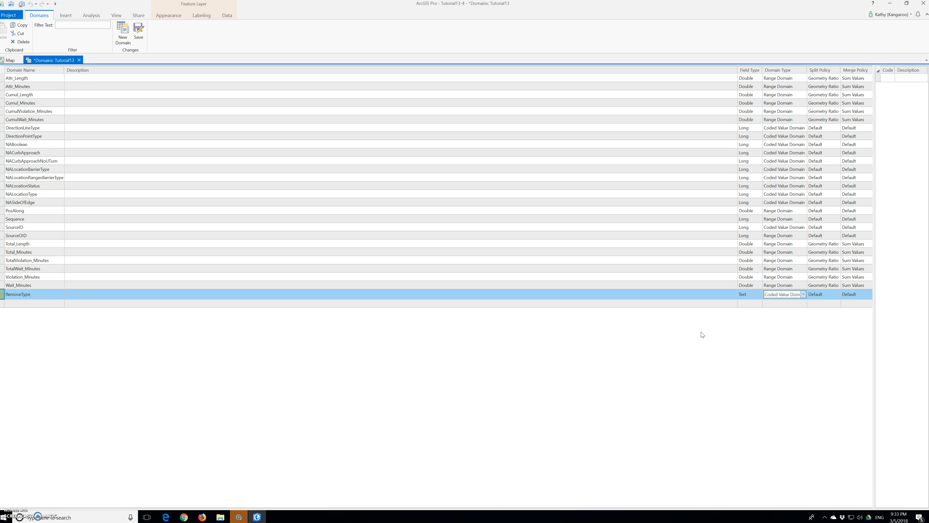
click(824, 302)
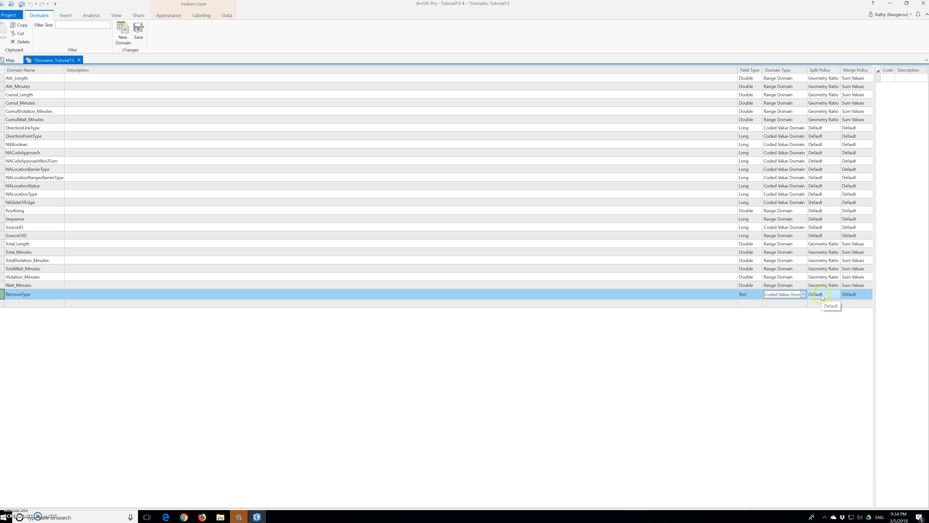
click(852, 300)
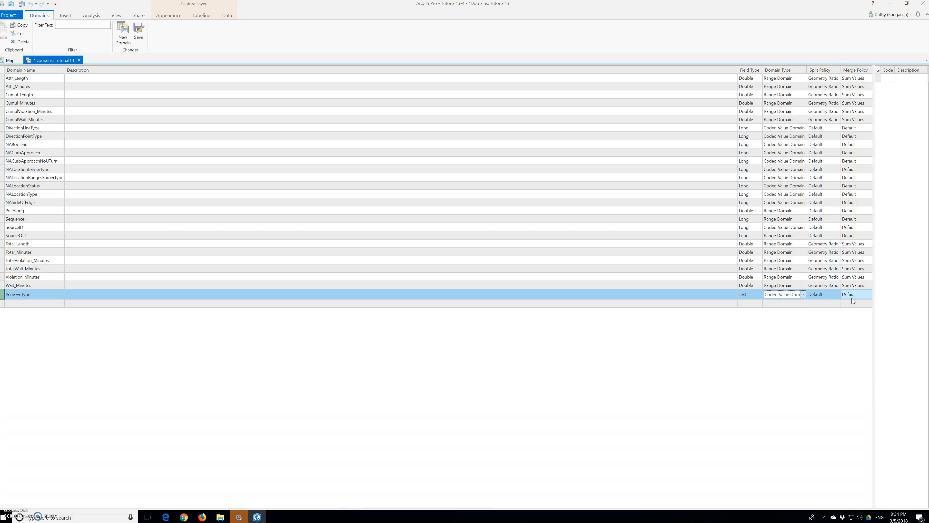
click(850, 300)
click(39, 292)
click(33, 293)
- Widen the coded value list of the RemoveType domain and add the code paint with the description Paint
click(881, 78)
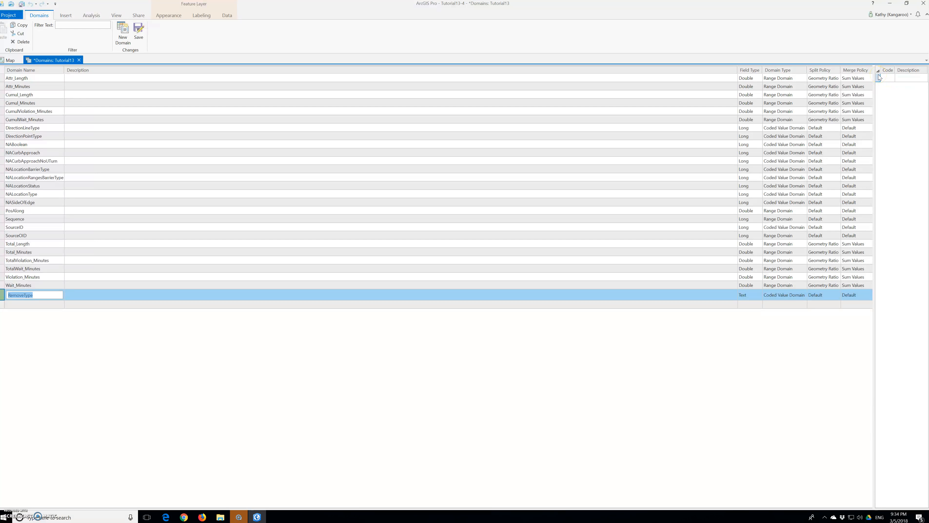
click(883, 77)
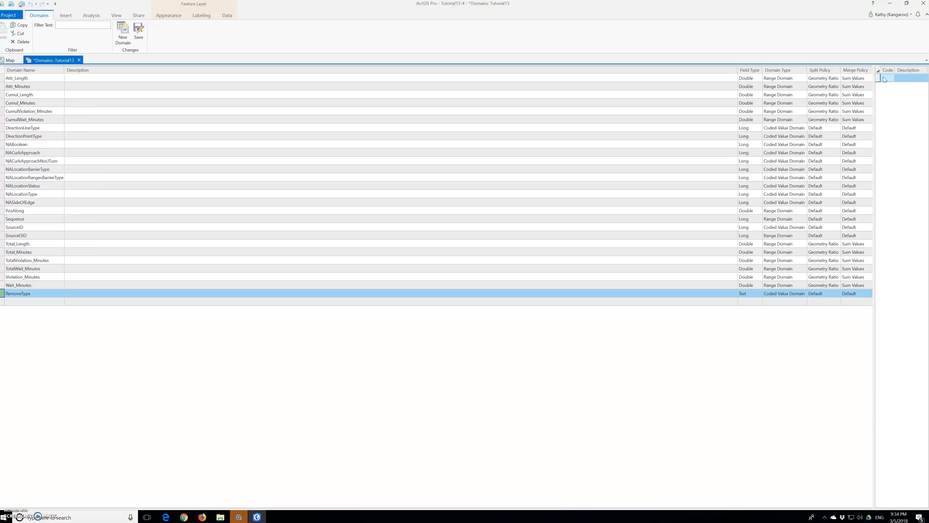
click(884, 78)
drag(874, 75, 820, 71)
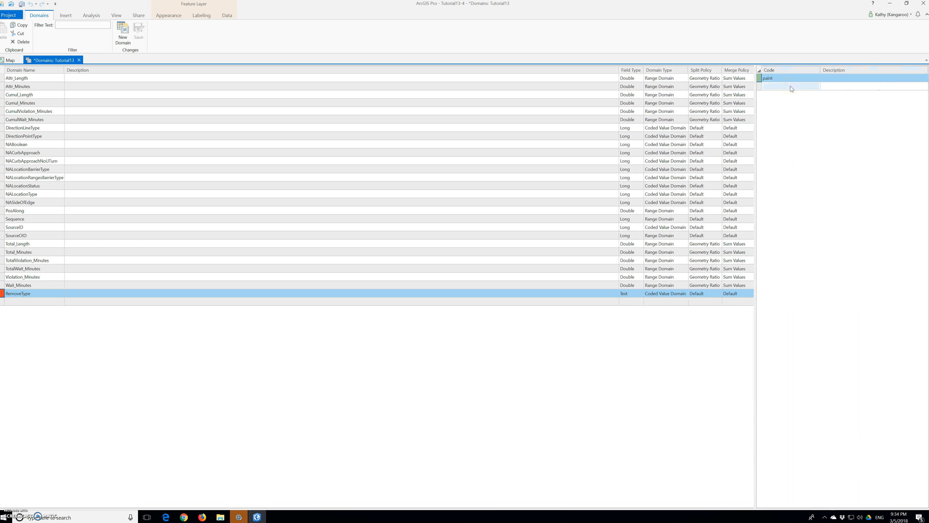
click(839, 79)
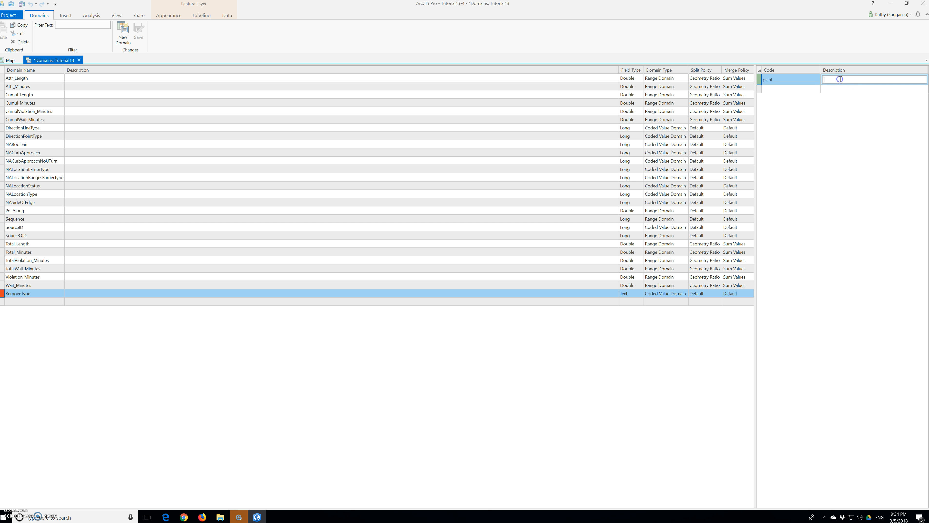
text(Paint)
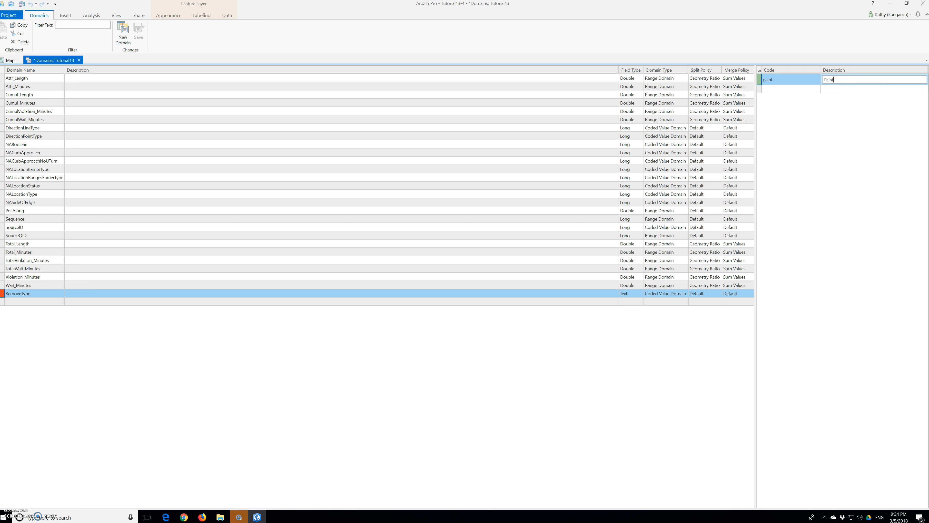
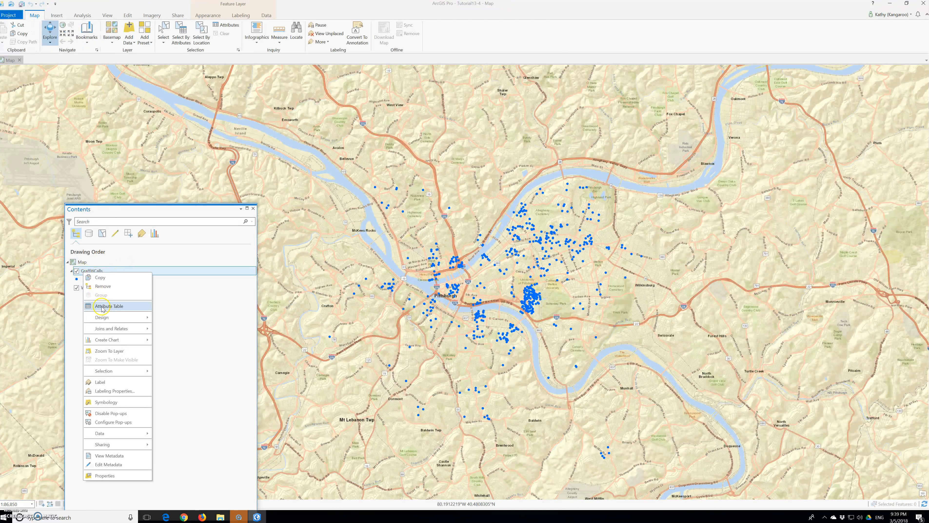
- Open the Fields design view for the GraffitiCalls layer and move the Contents pane clear of the field list
mouse_move(117, 318)
click(168, 328)
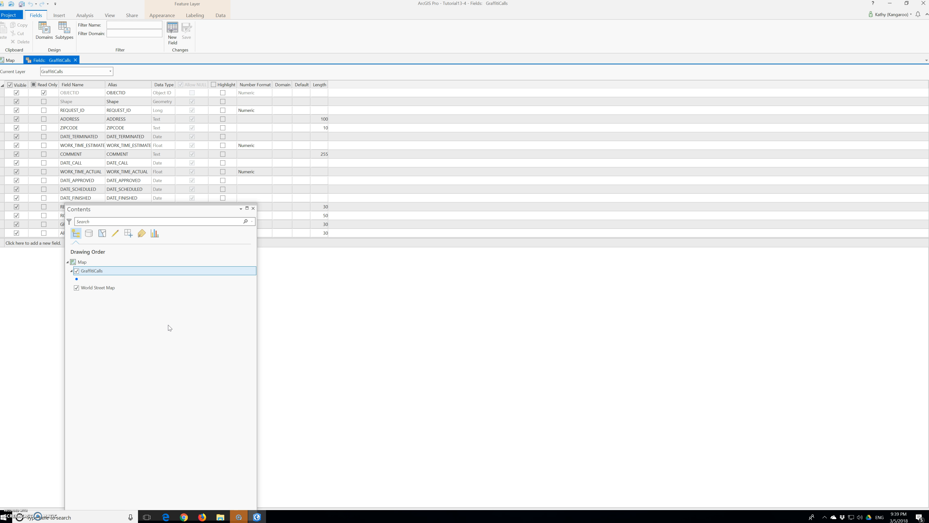
click(126, 207)
drag(127, 208, 81, 290)
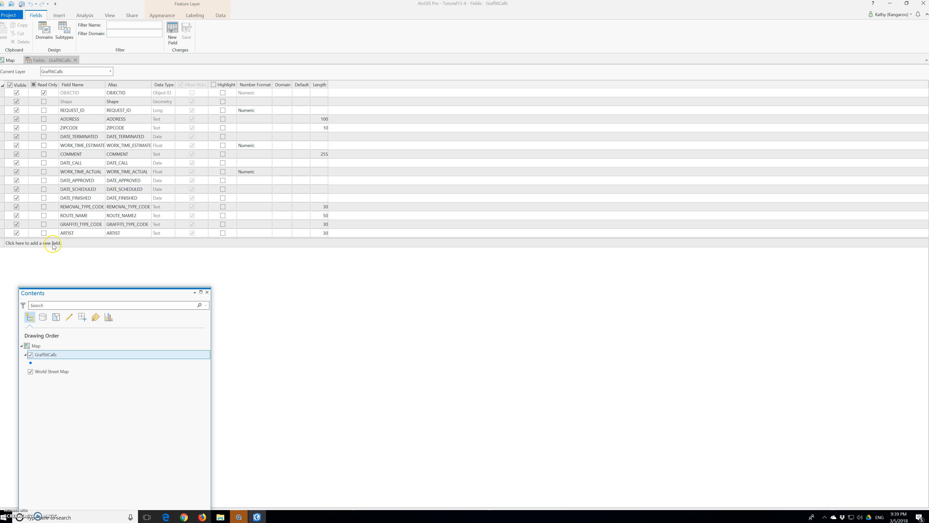
- Assign the RemoveType domain to the REMOVAL_TYPE_CODE field
click(80, 207)
click(251, 207)
click(129, 208)
click(138, 209)
click(224, 207)
click(224, 207)
click(224, 207)
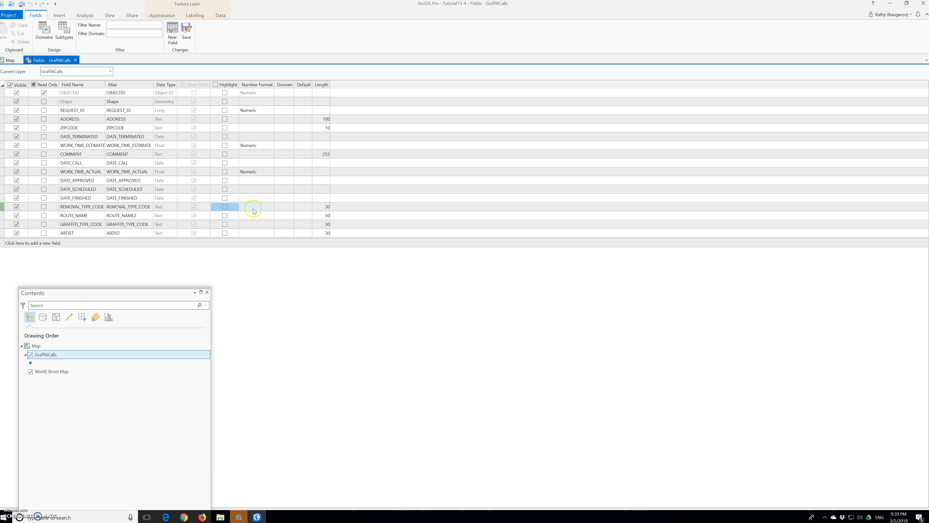
click(260, 208)
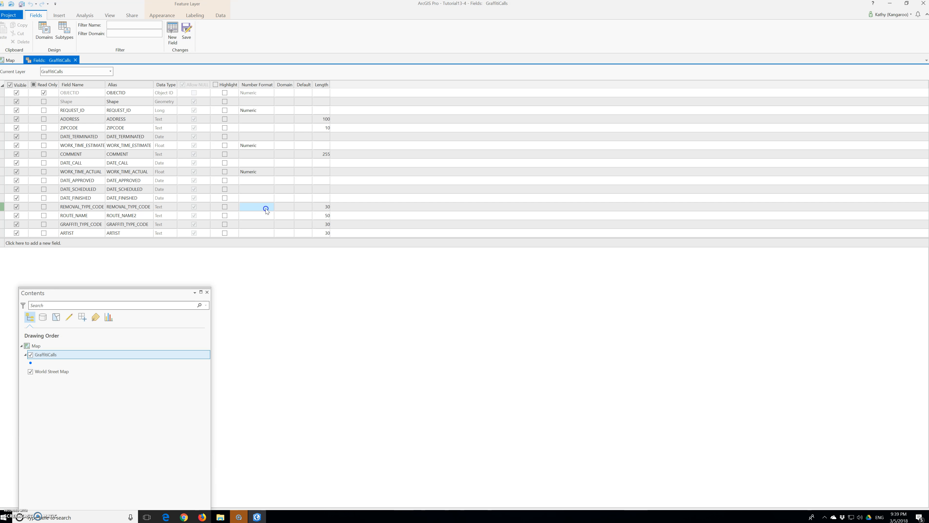
click(288, 210)
click(289, 207)
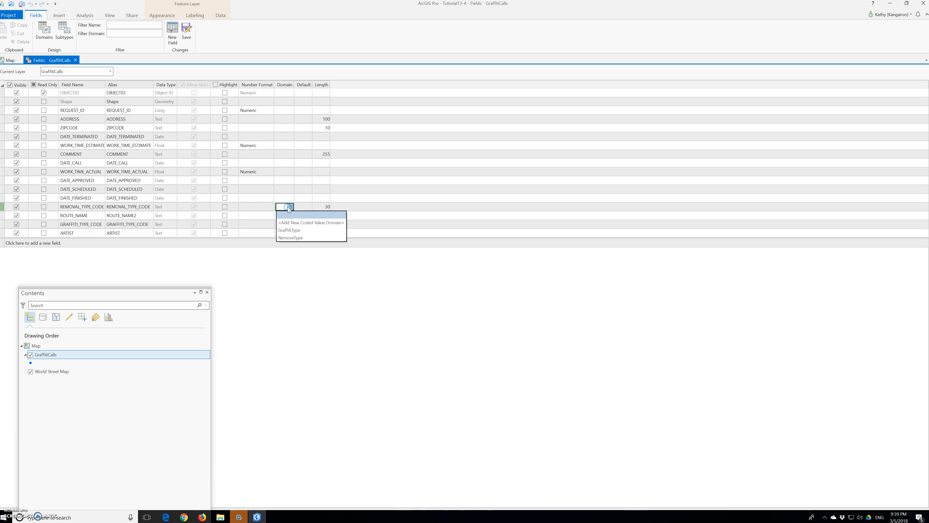
click(292, 238)
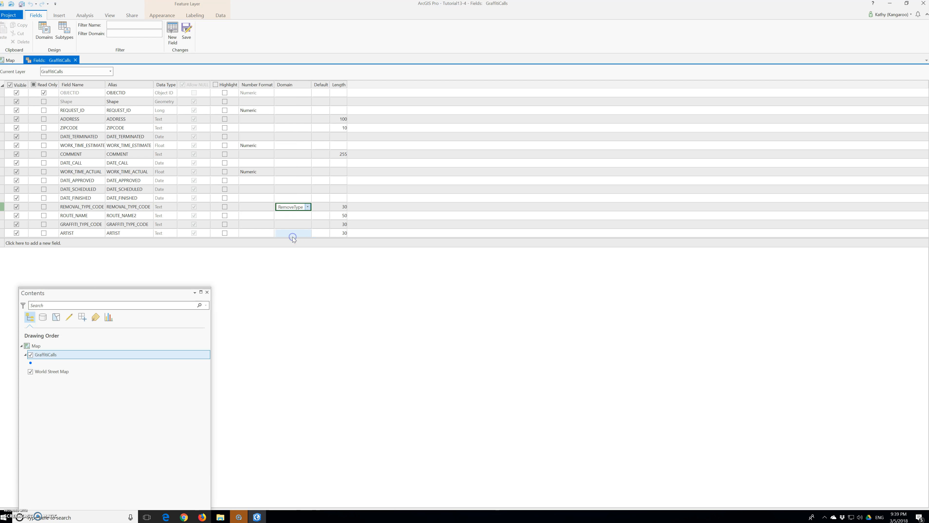
- Assign the GraffitiType domain to the GRAFFITI_TYPE_CODE field and save the field changes
click(293, 224)
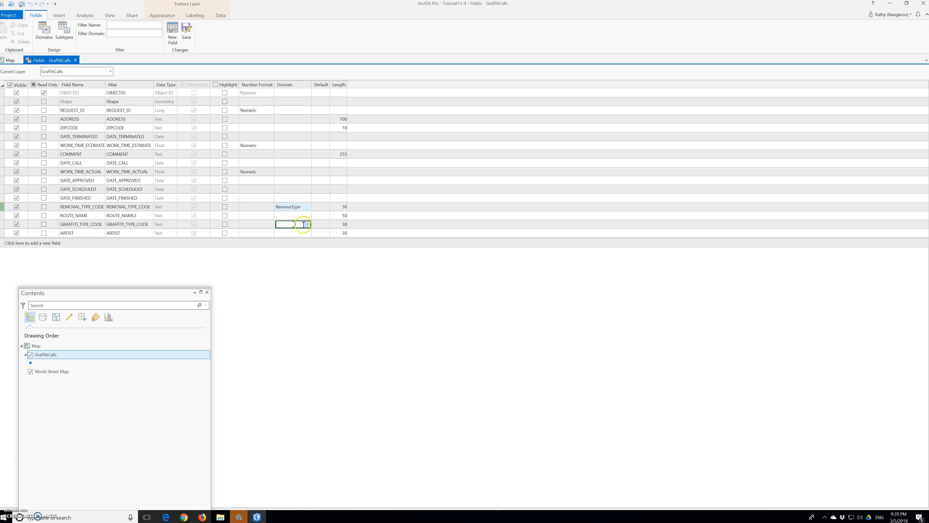
click(307, 224)
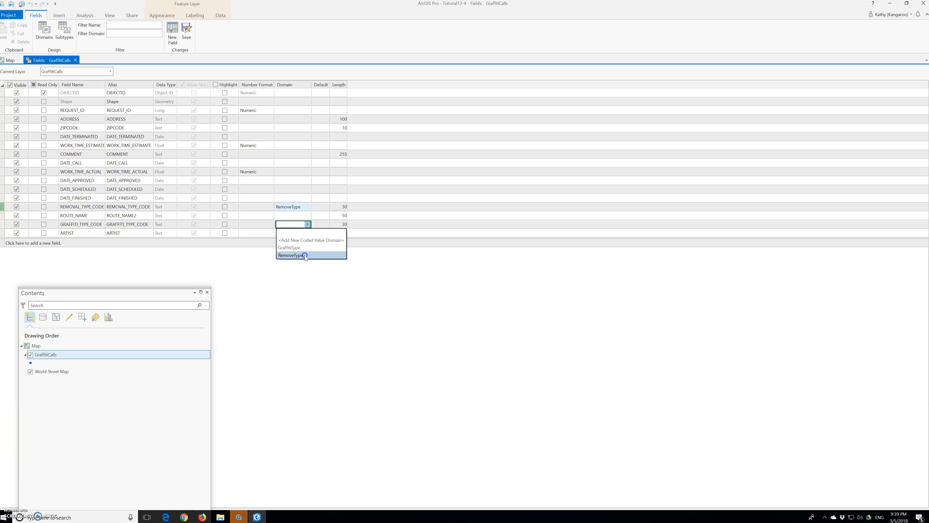
click(305, 254)
click(307, 224)
click(297, 248)
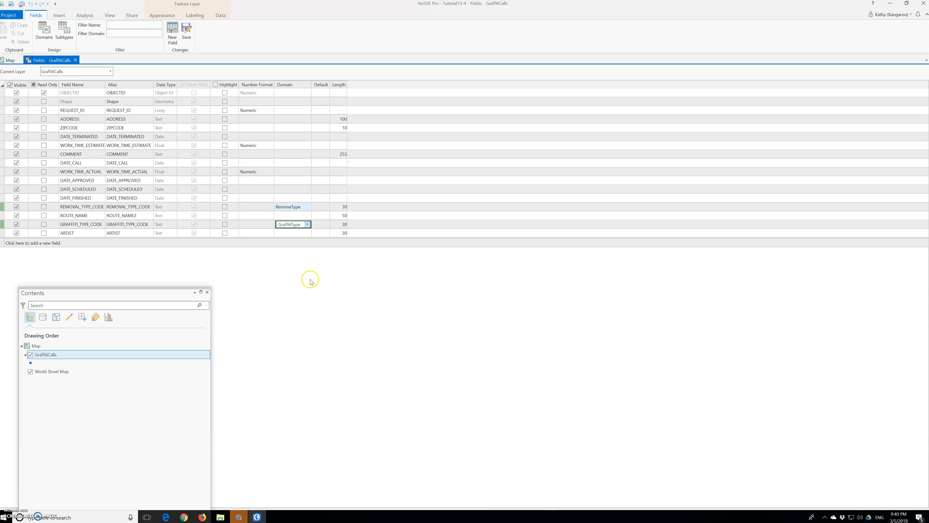
click(188, 34)
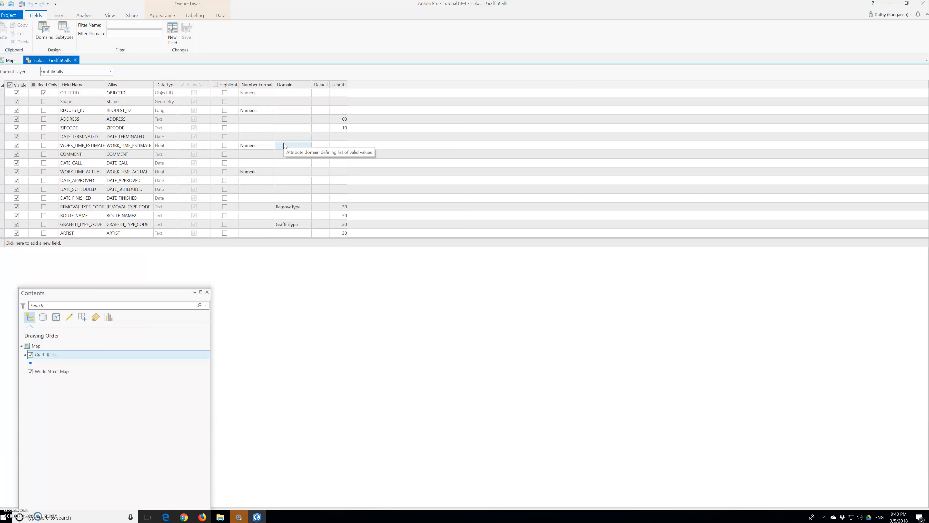
- Close the fields view of the GraffitiCalls layer and move the Contents pane higher over the map
click(279, 136)
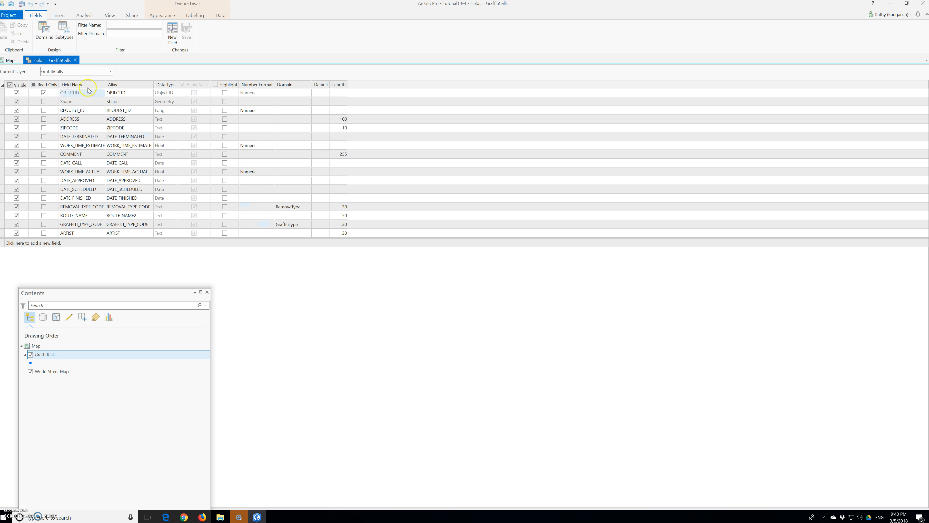
click(76, 60)
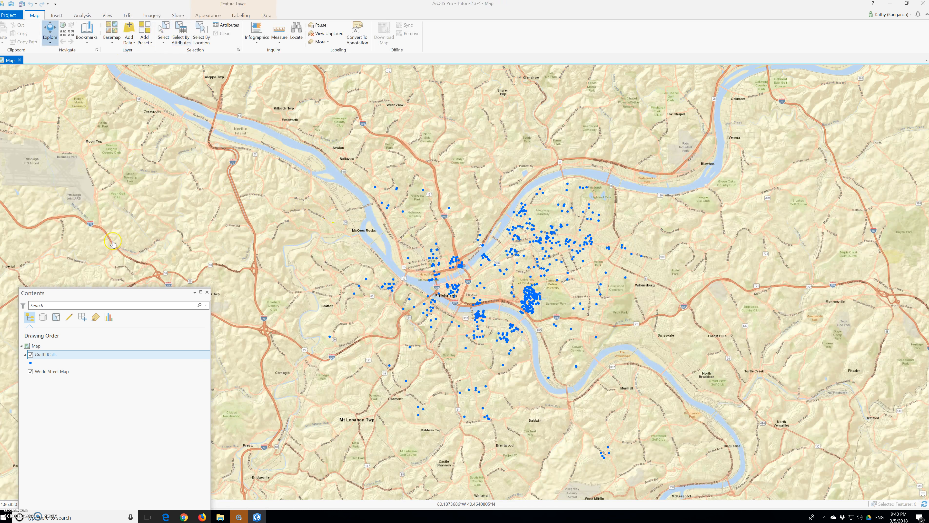
click(100, 295)
drag(100, 295, 101, 151)
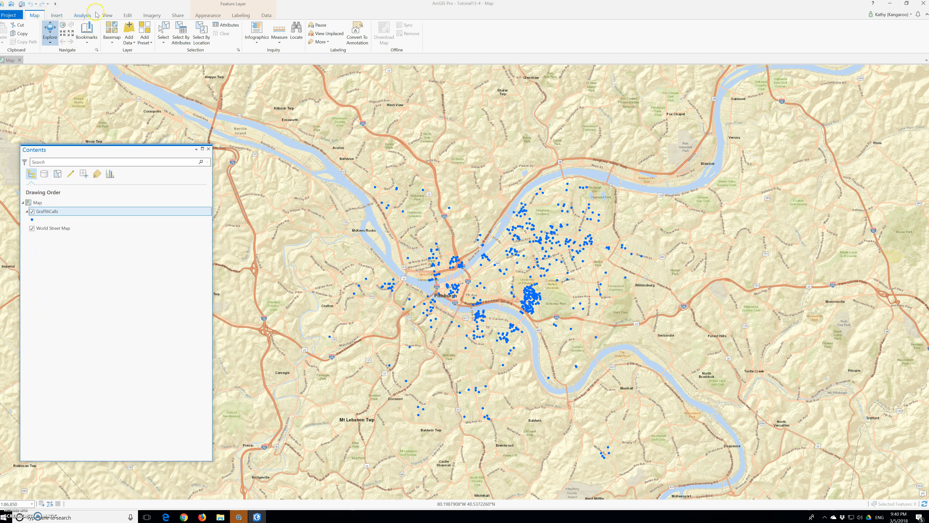
- Open the Catalog pane, place it over the map's east side and expand the project's Maps
click(107, 15)
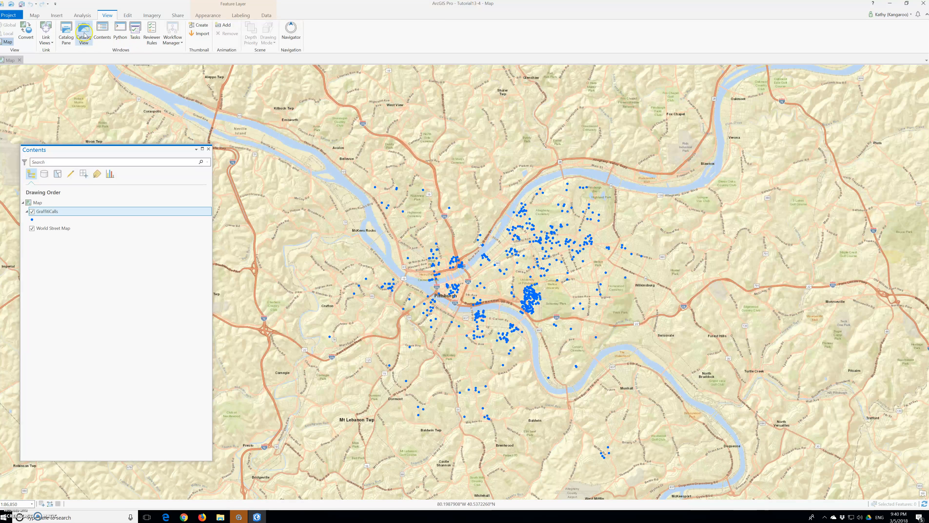
click(66, 32)
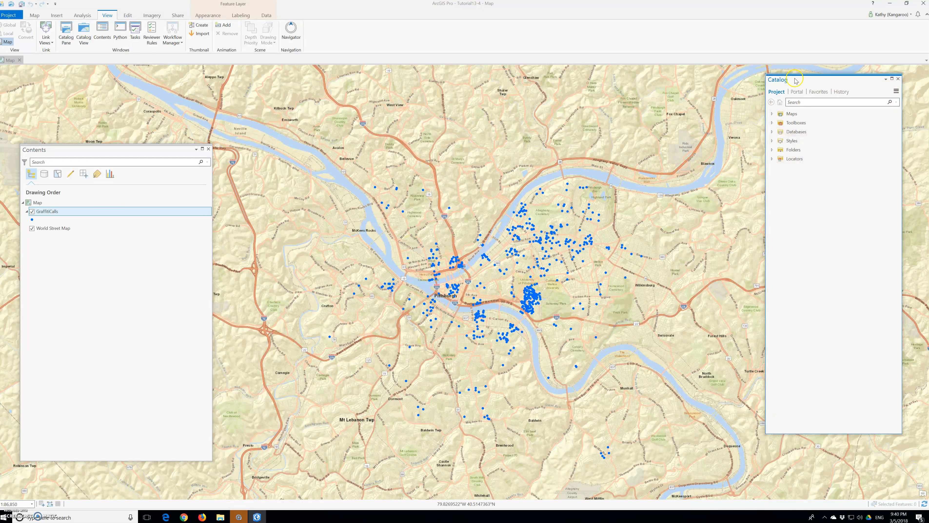
drag(796, 81, 771, 96)
click(757, 131)
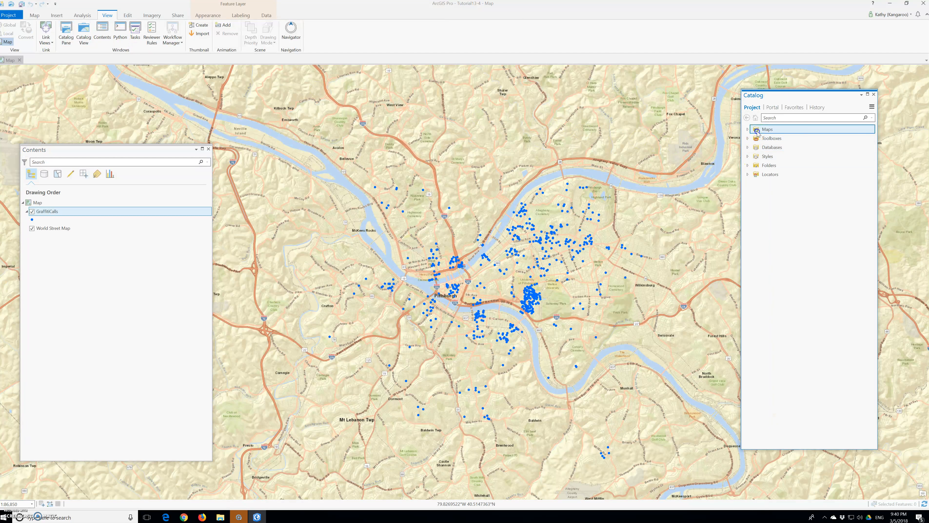
double_click(758, 131)
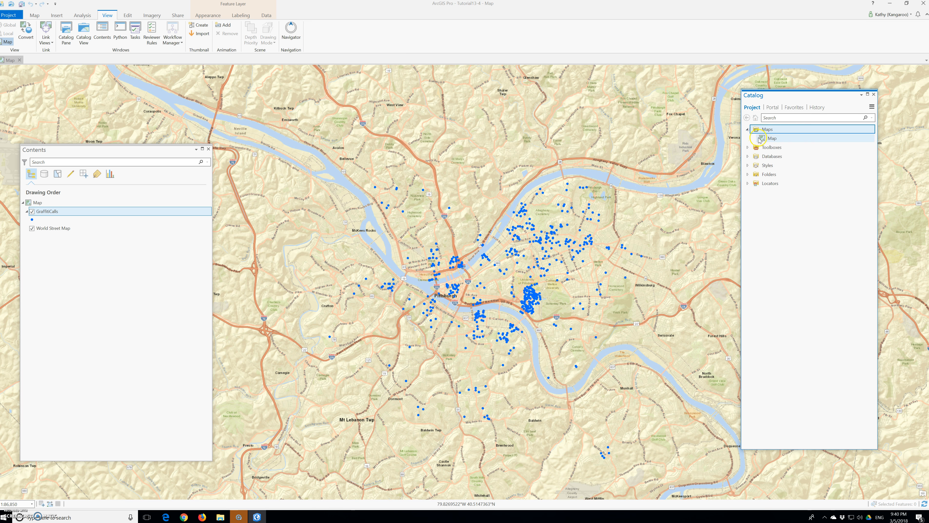
click(759, 140)
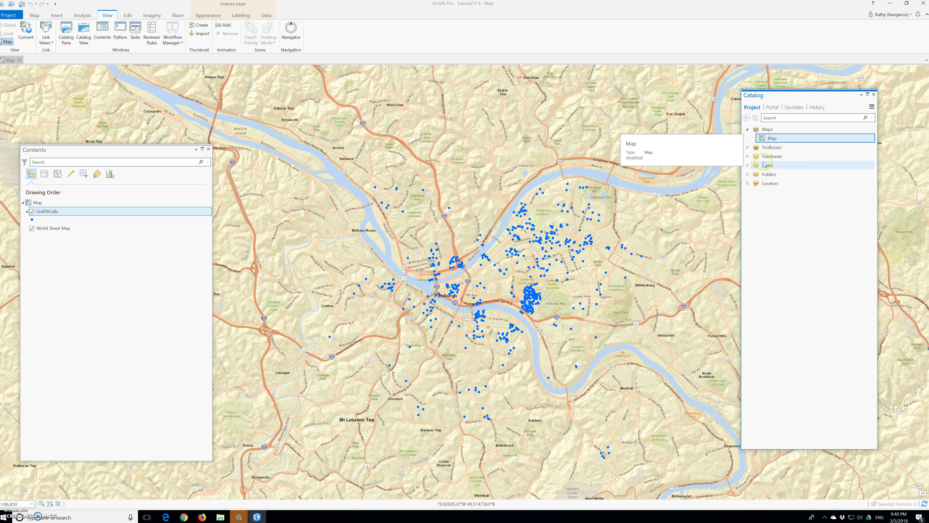
- Add the GraffitiCallsForCollector feature class from the Tutorial13.gdb database to the map
click(747, 167)
click(747, 156)
click(753, 166)
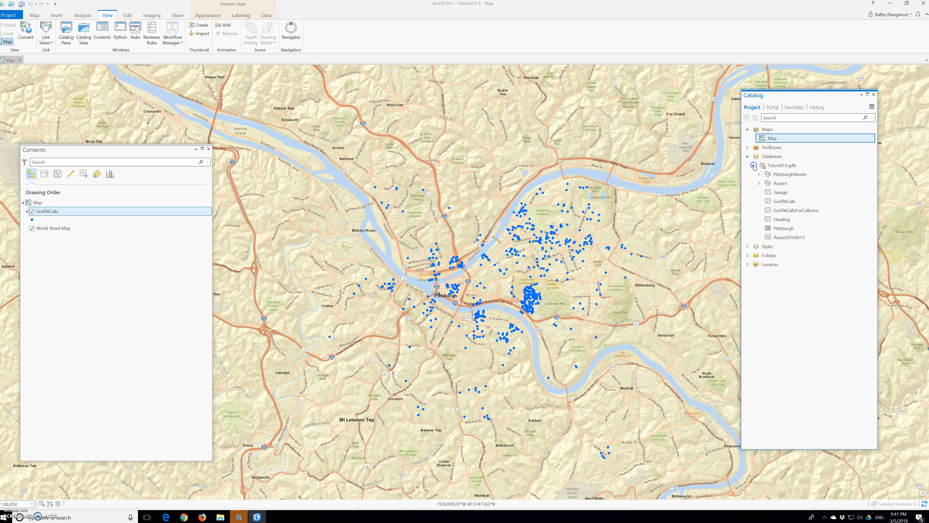
click(774, 212)
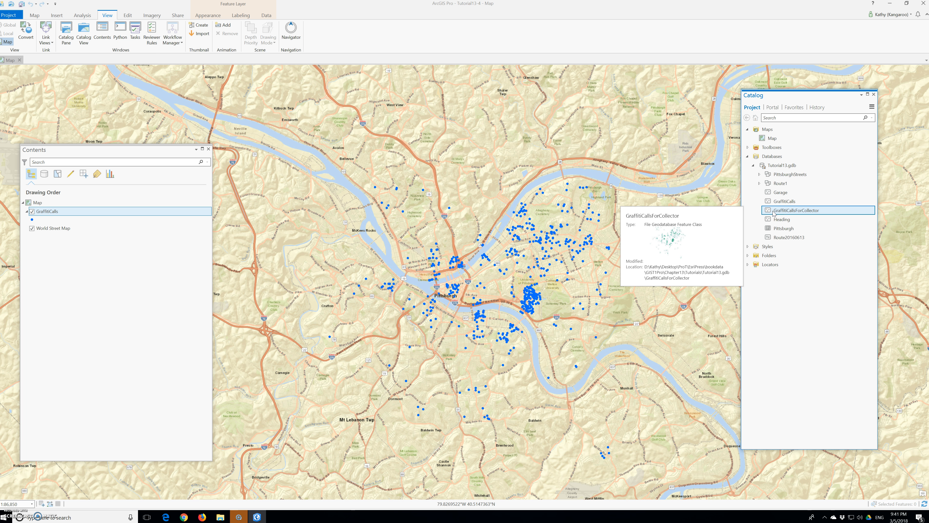
drag(773, 214, 77, 224)
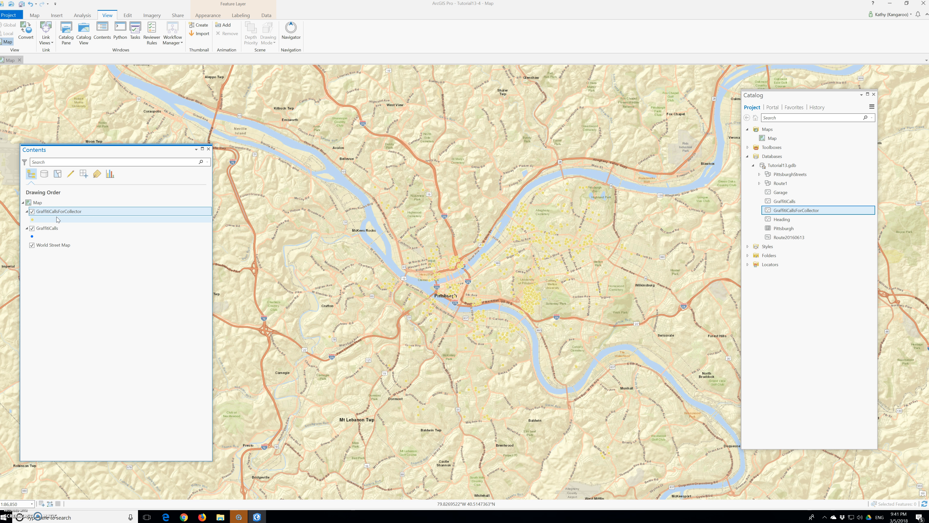
- Open the attribute table of GraffitiCallsForCollector and examine the graffiti and removal type values across its records
right_click(63, 212)
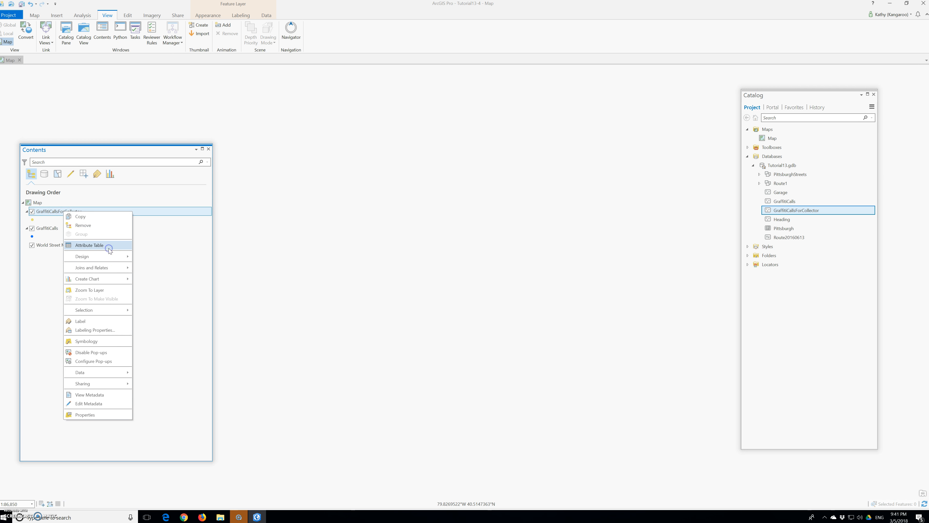
click(109, 251)
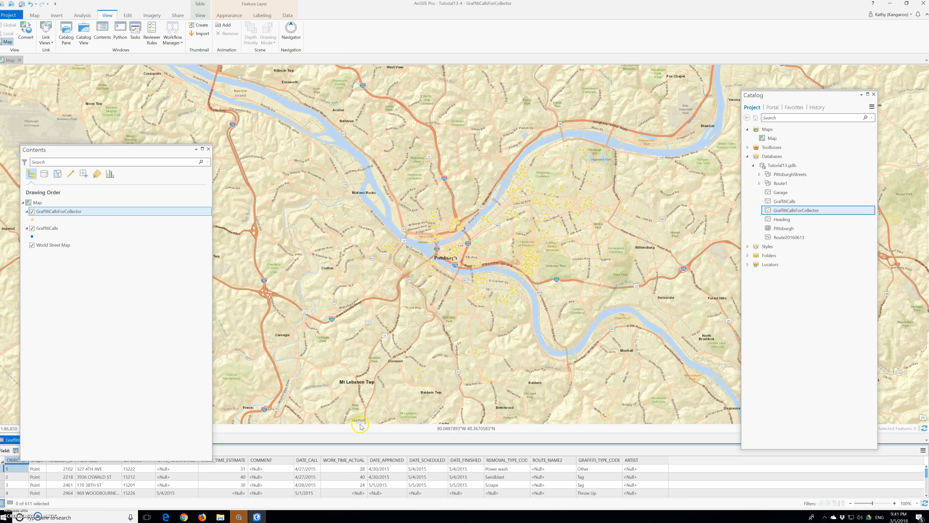
click(594, 470)
scroll(594, 470, down, 14)
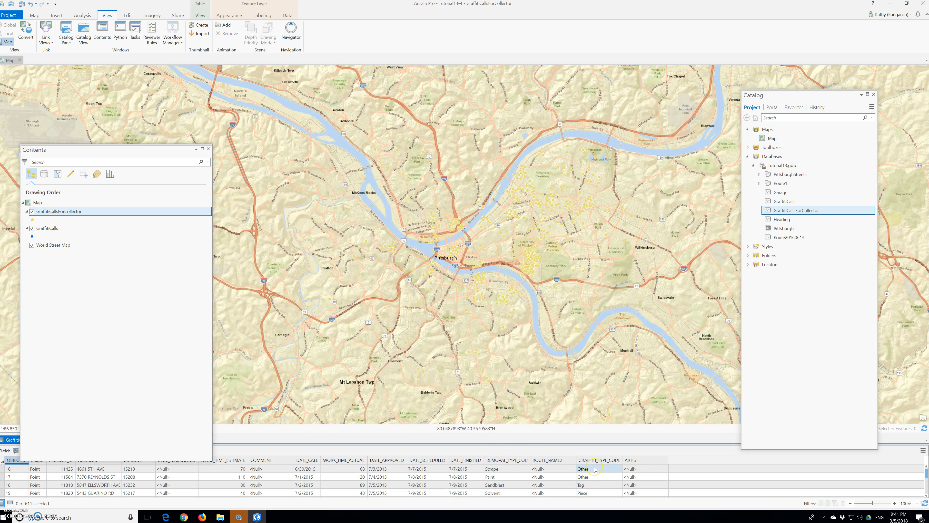
scroll(594, 470, down, 11)
scroll(594, 469, up, 4)
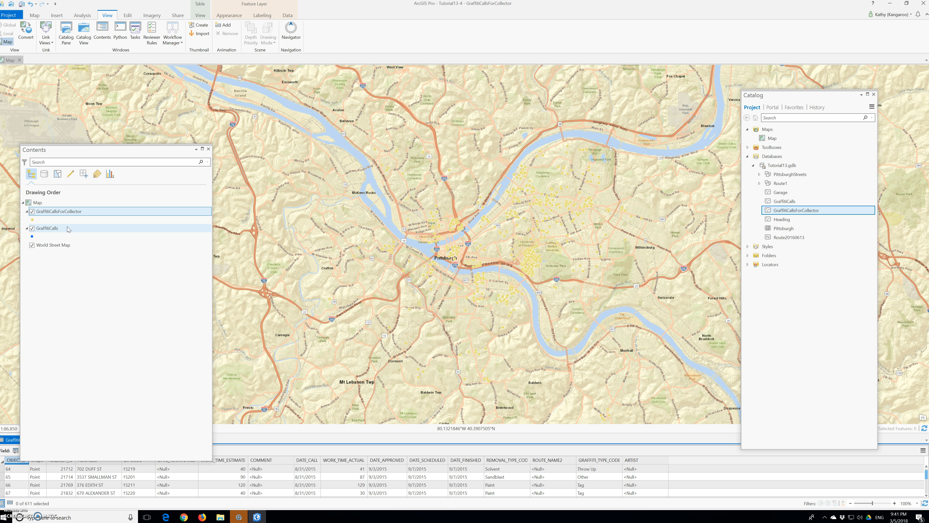
- Start sharing the GraffitiCallsForCollector layer as a web layer
click(177, 15)
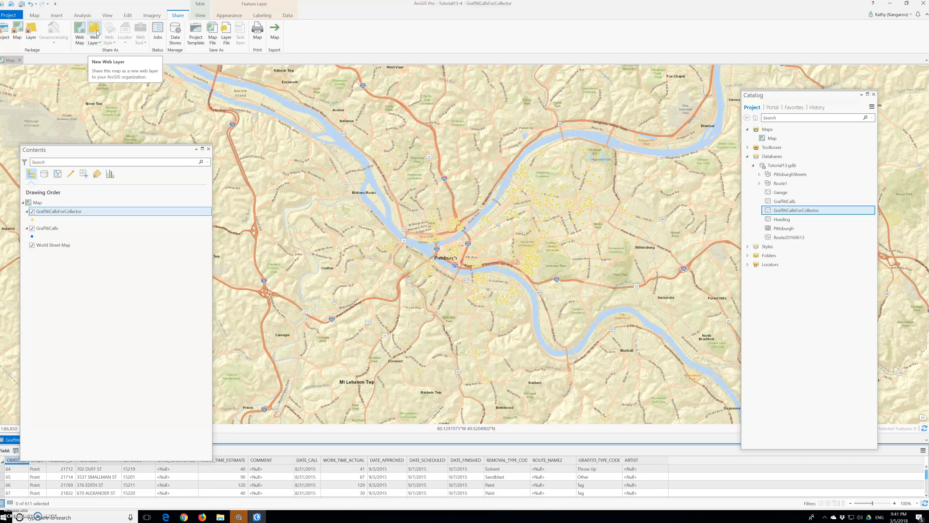
right_click(55, 212)
mouse_move(92, 384)
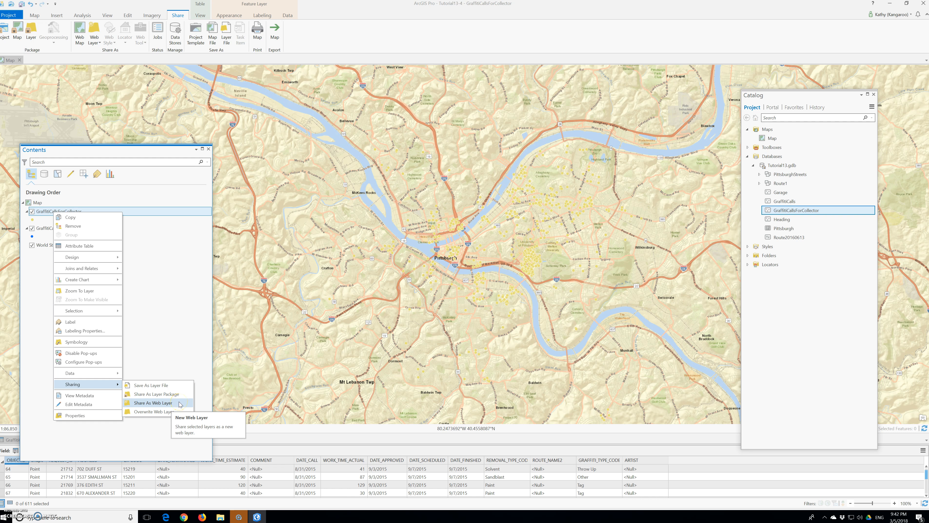
click(180, 404)
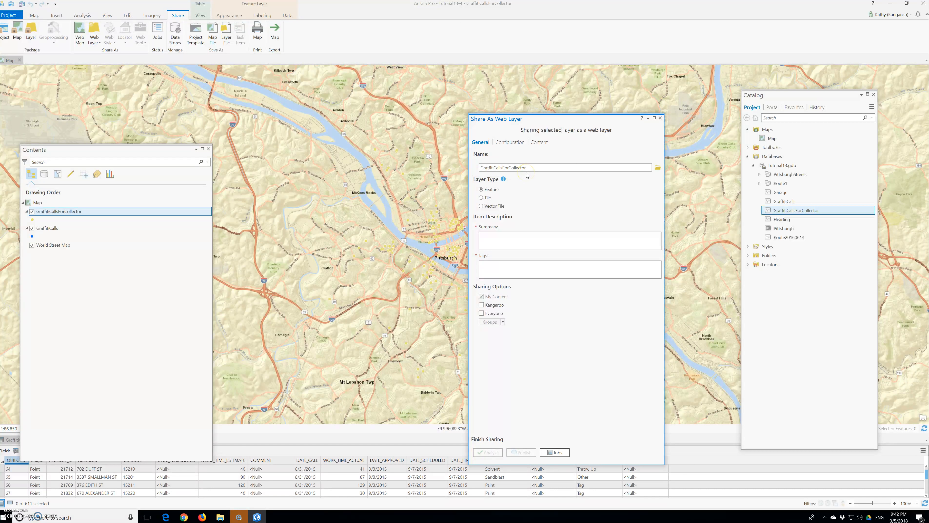
- Name the web layer GraffitiCallsForCollector20180305, with the summary "up to date graffiticalls" and the tag graffiti
click(493, 247)
text(up to date graffiticalls)
click(536, 167)
text(20180305)
click(490, 265)
text(gra)
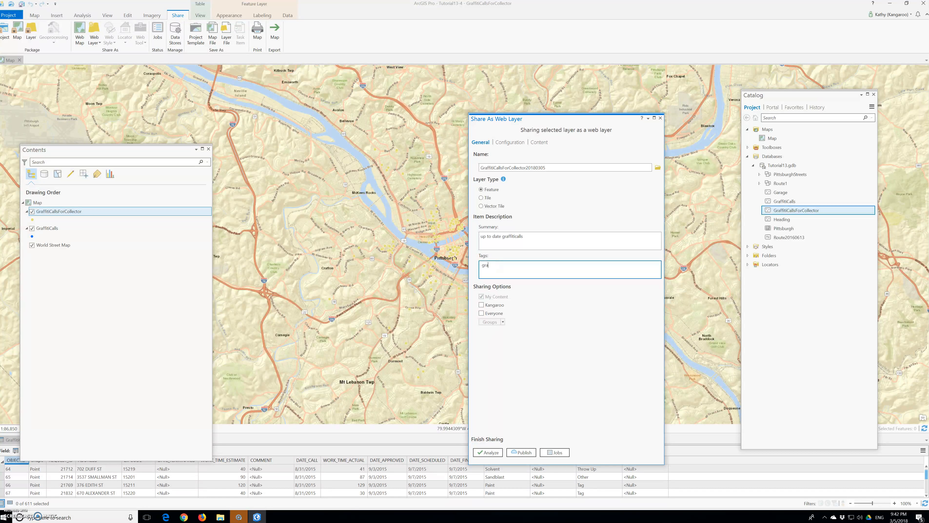
text(ffiti)
key(Return)
- Share the web layer with the Kangaroo organization and Everyone, and analyze it for publishing problems
click(481, 304)
click(481, 313)
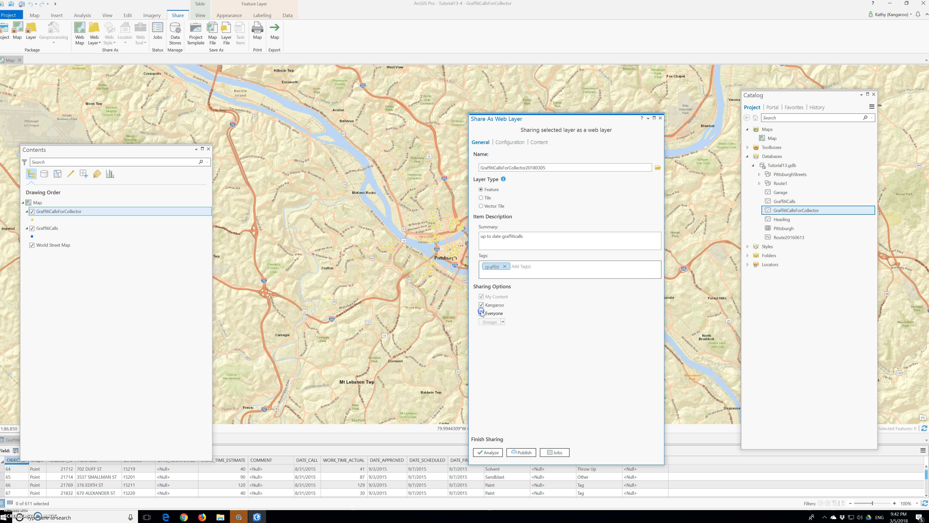
click(489, 453)
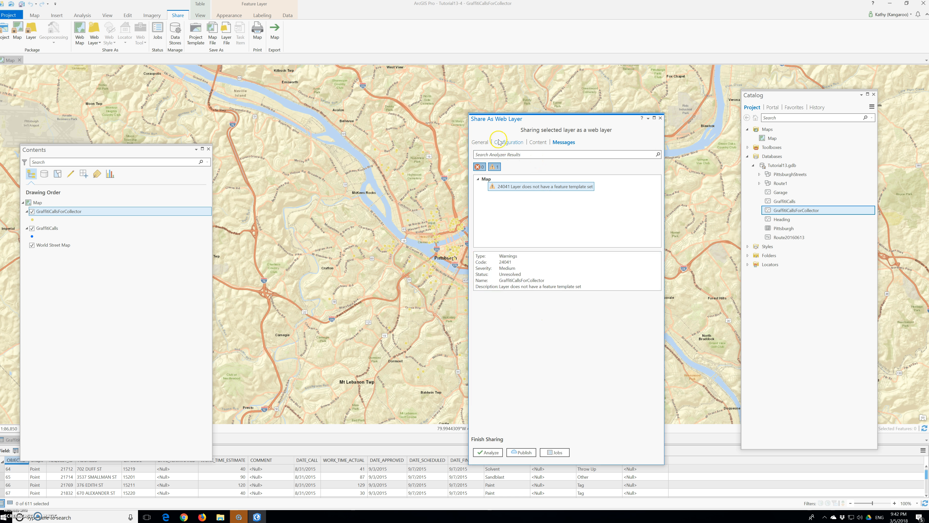
- Enable editing so editors can add, update and delete features, and publish the web layer after analyzing it again
click(506, 142)
click(482, 192)
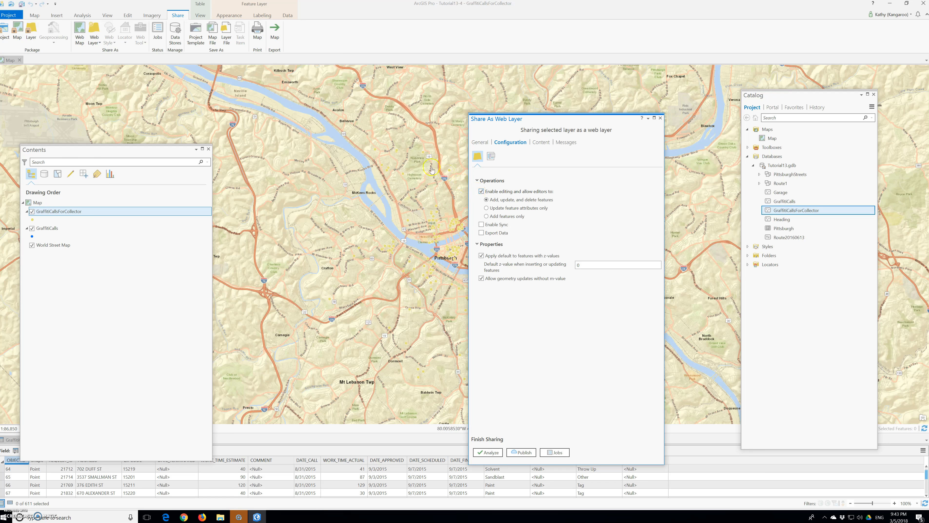
click(489, 453)
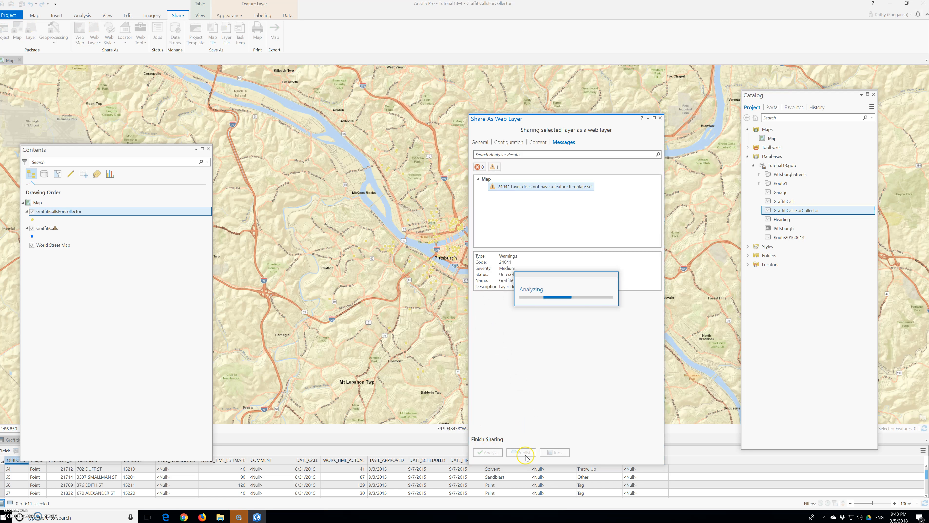
click(509, 142)
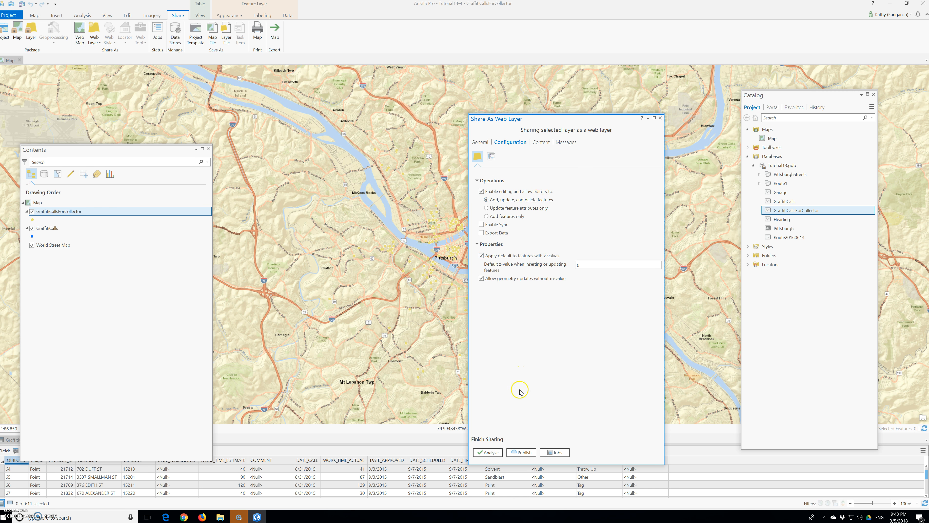
click(522, 452)
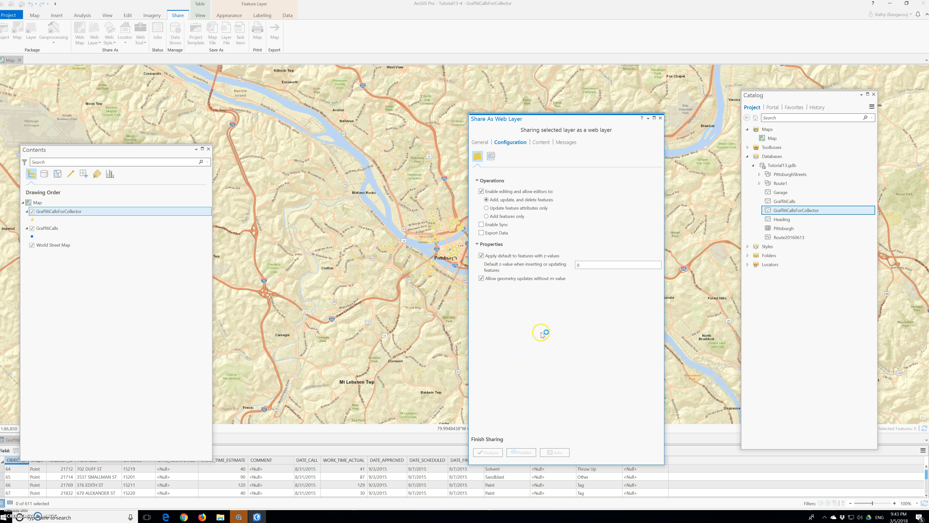